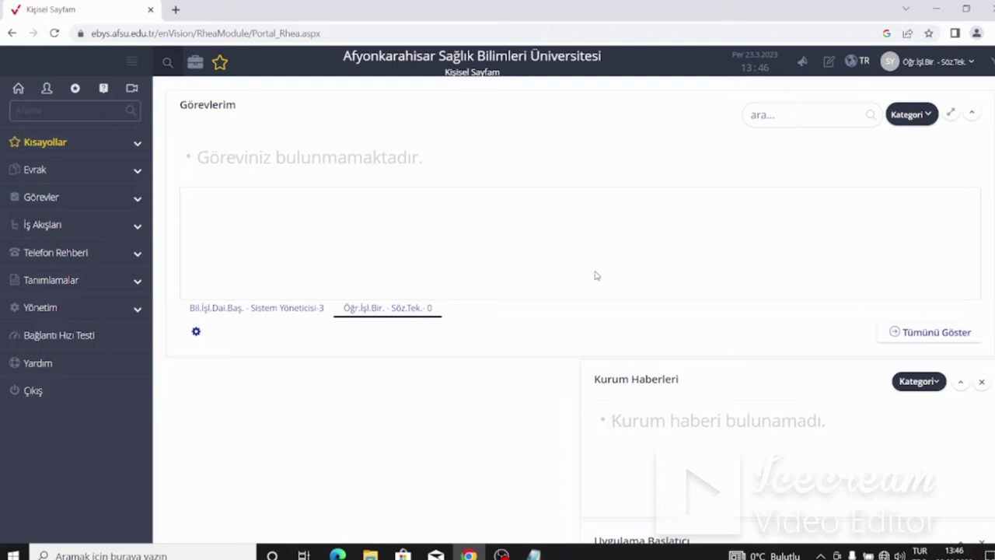
Start adding a new Kurum İçi Giden Evrak document from the outgoing documents category.
click(54, 173)
click(60, 220)
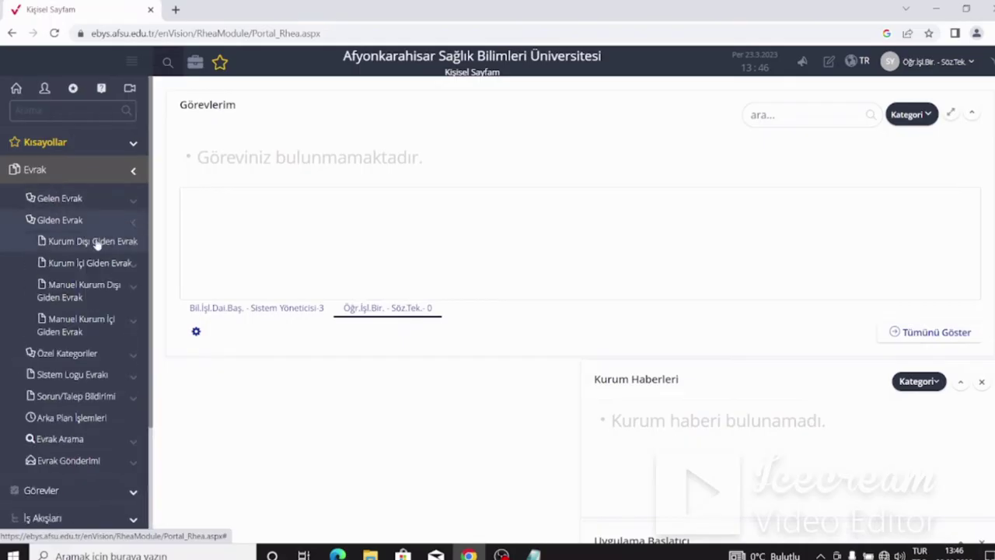
click(89, 262)
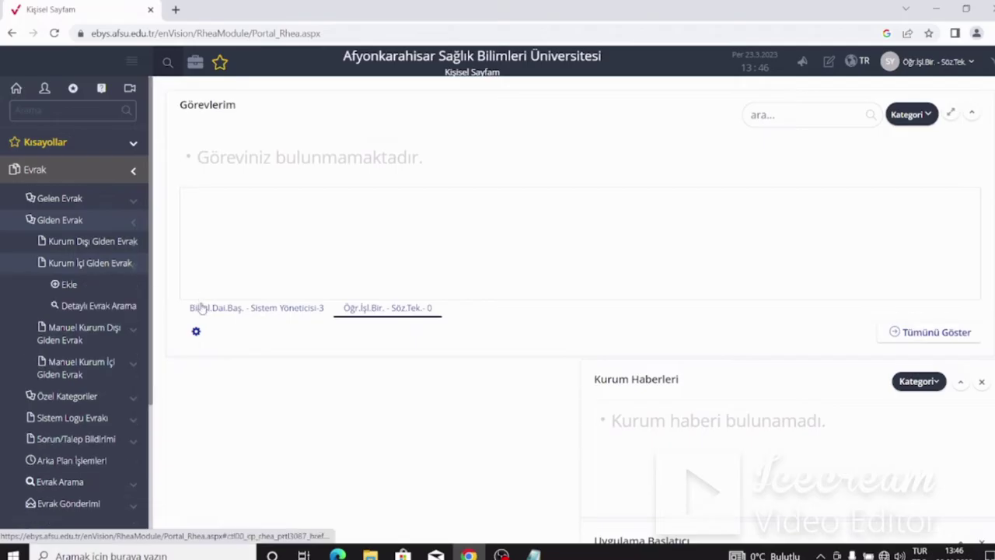
click(70, 284)
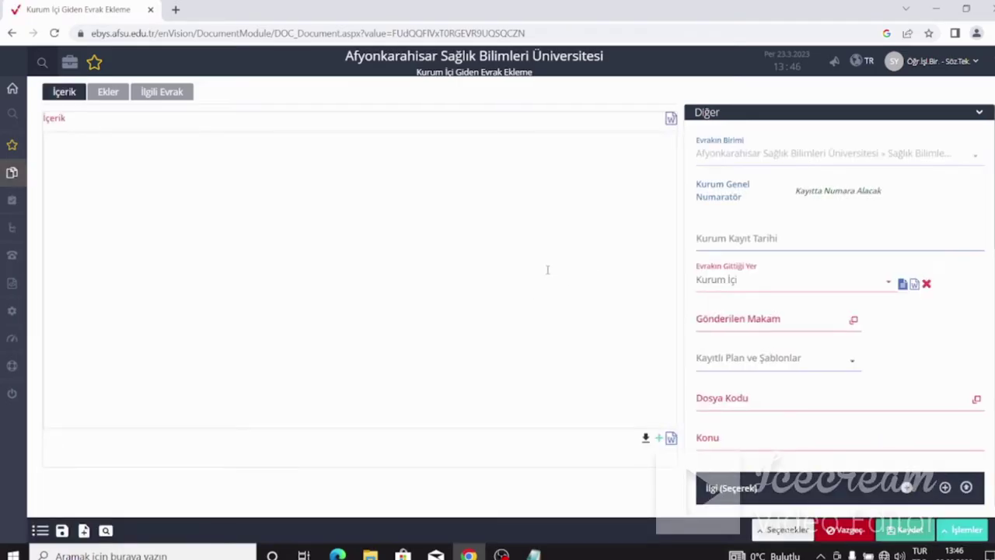
Copy the prepared letter text from Notepad into the document's İçerik area and join its first two lines into one sentence.
click(533, 555)
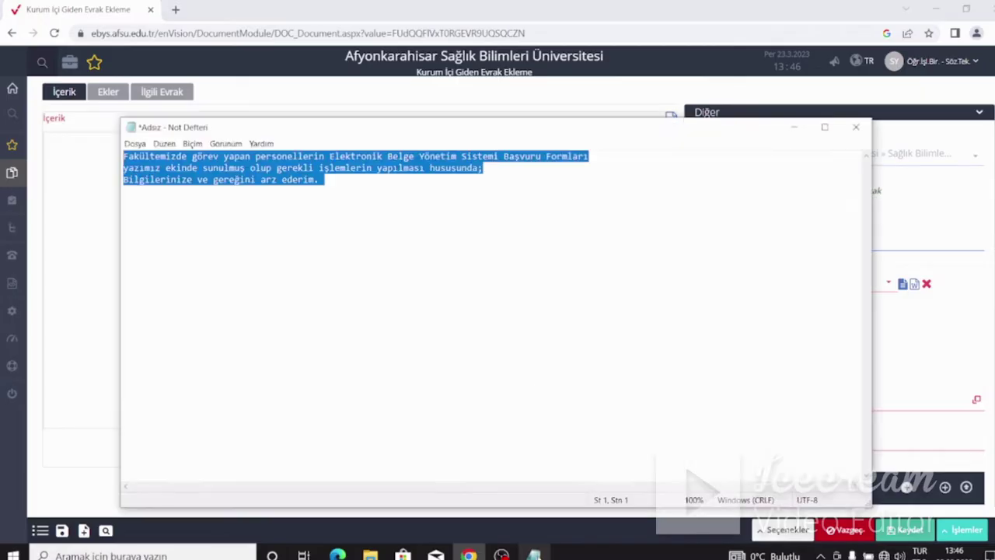
right_click(185, 165)
click(218, 202)
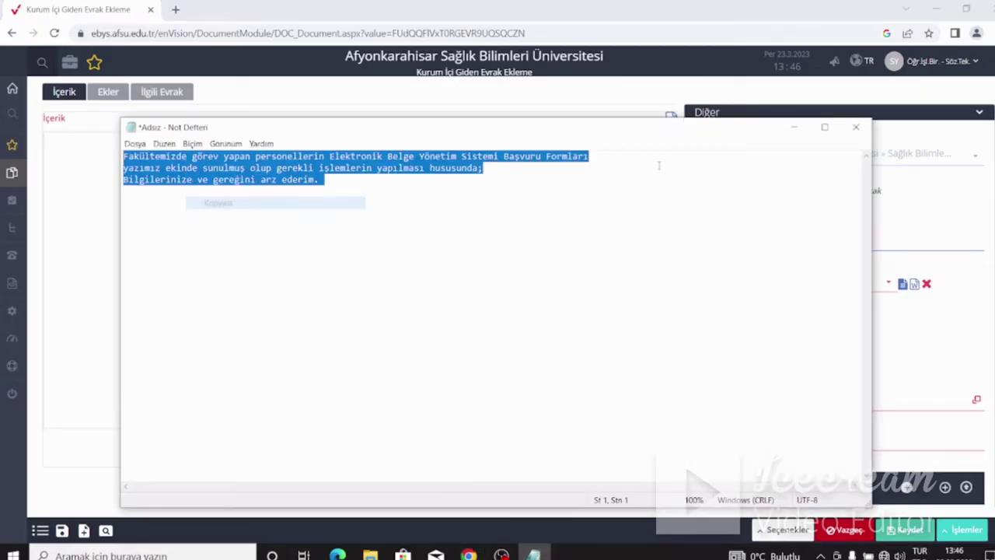
click(794, 127)
click(224, 186)
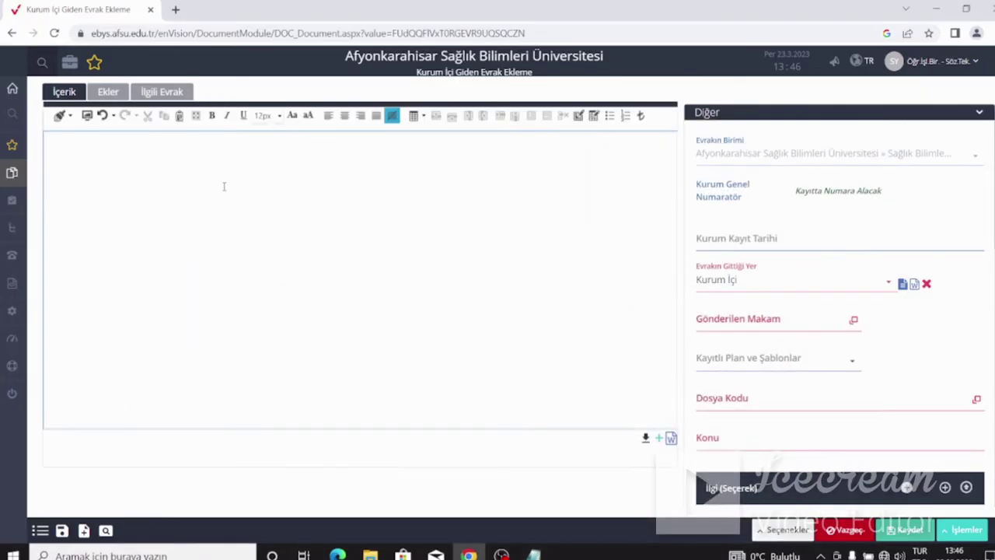
text(Fakültemizde görev yapan personellerin Elektronik Belge Yönetim Sistemi Başvuru Formları yazımız ekinde sunulmuş olup gerekli işlemlerin yapılması hususunda; Bilgilerinize ve gereğini arz ederim.)
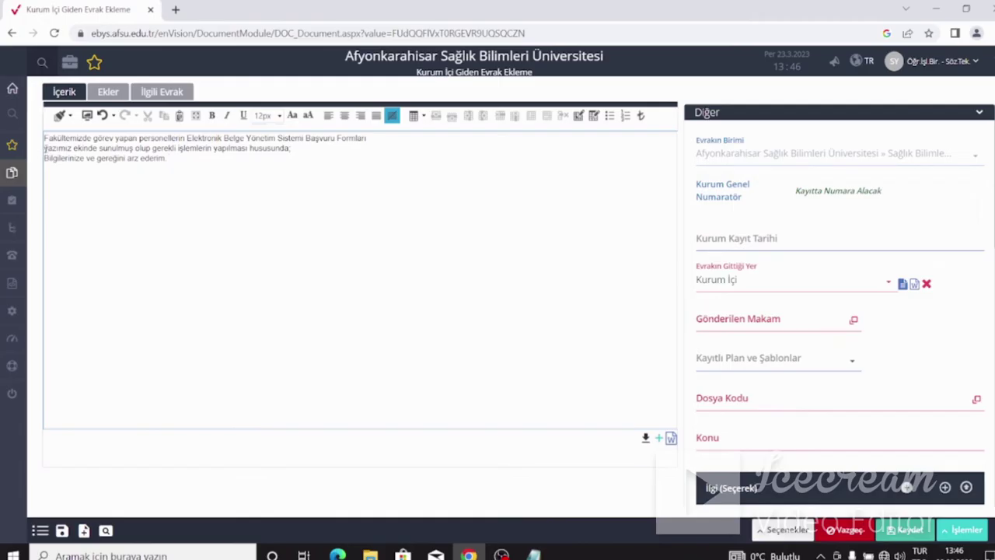
key(BackSpace)
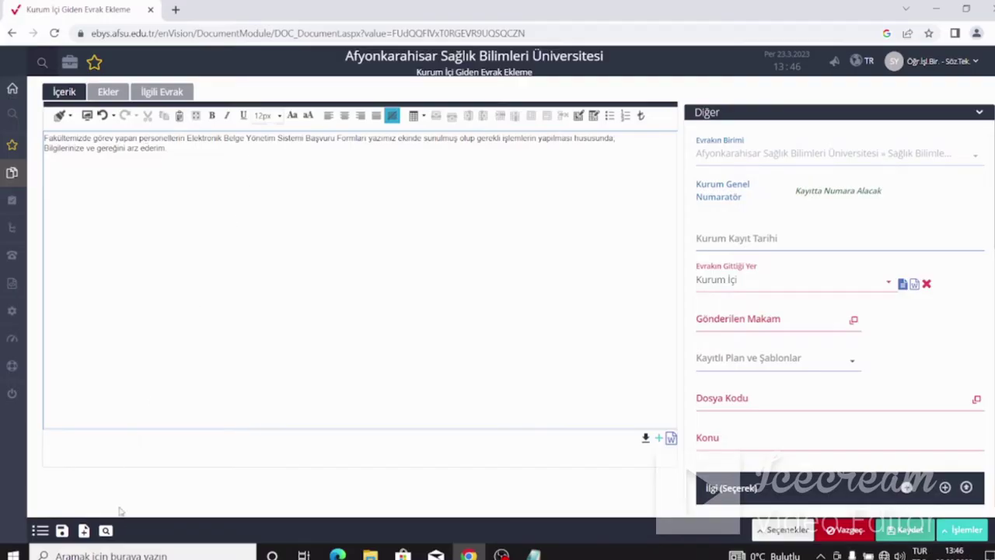
Preview the letter's page layout and close the preview.
click(108, 531)
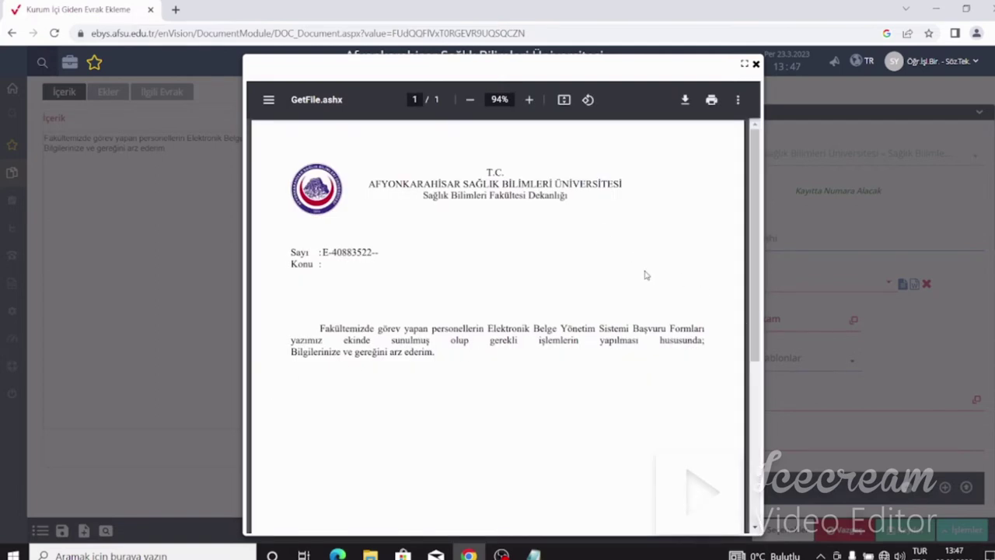
click(756, 64)
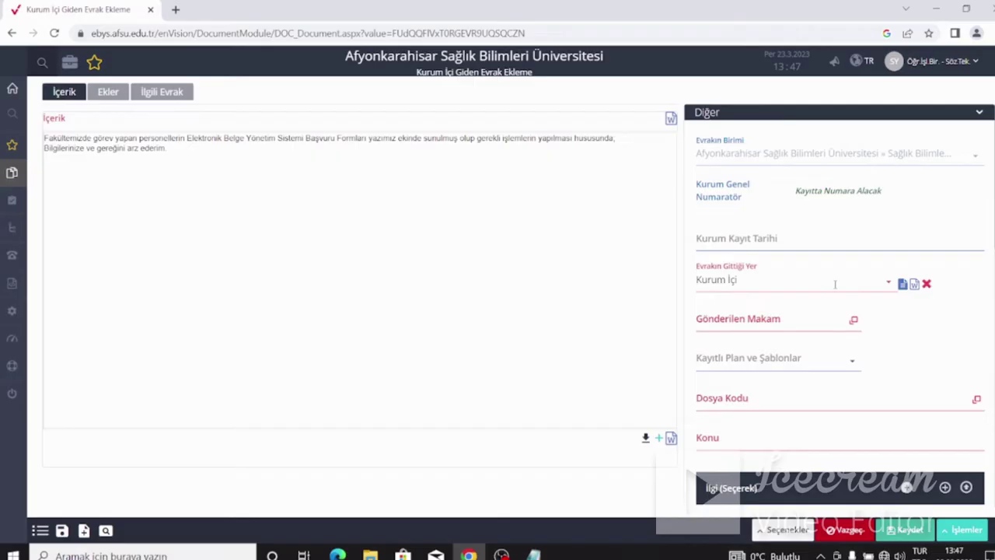
Add Bilgi İşlem, Öğrenci İşleri and Personel Daire Başkanlığı as recipient units under Gönderilen Makam.
click(854, 320)
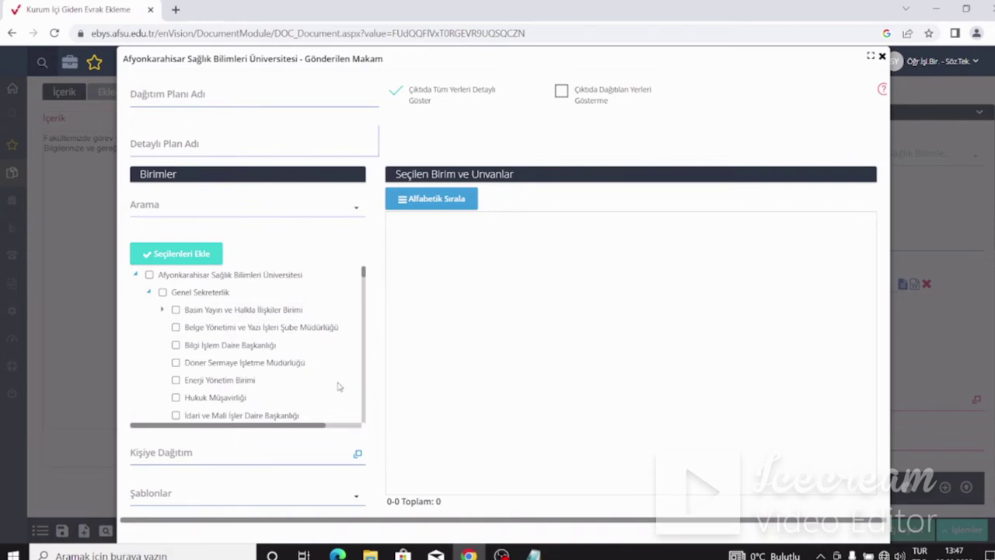
click(204, 345)
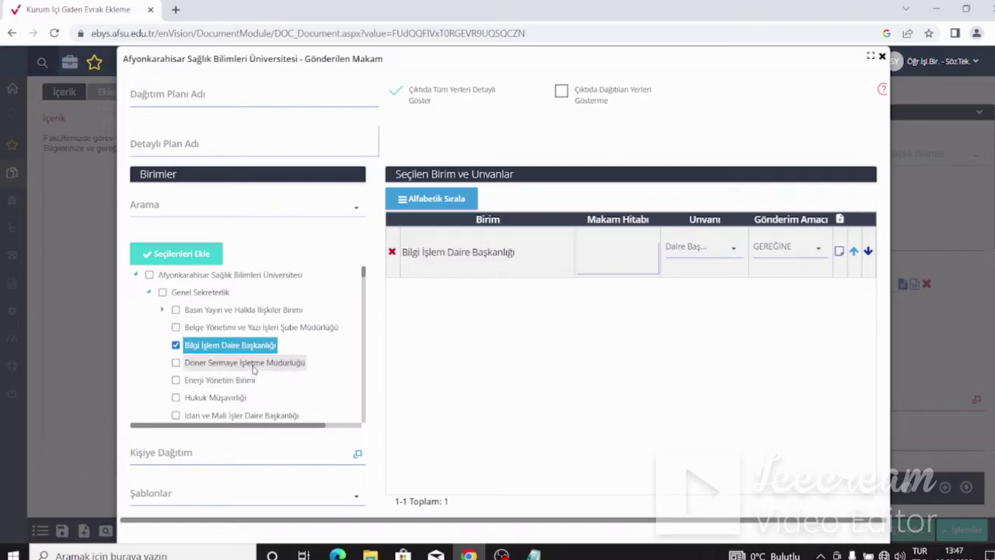
scroll(264, 368, down, 2)
click(229, 385)
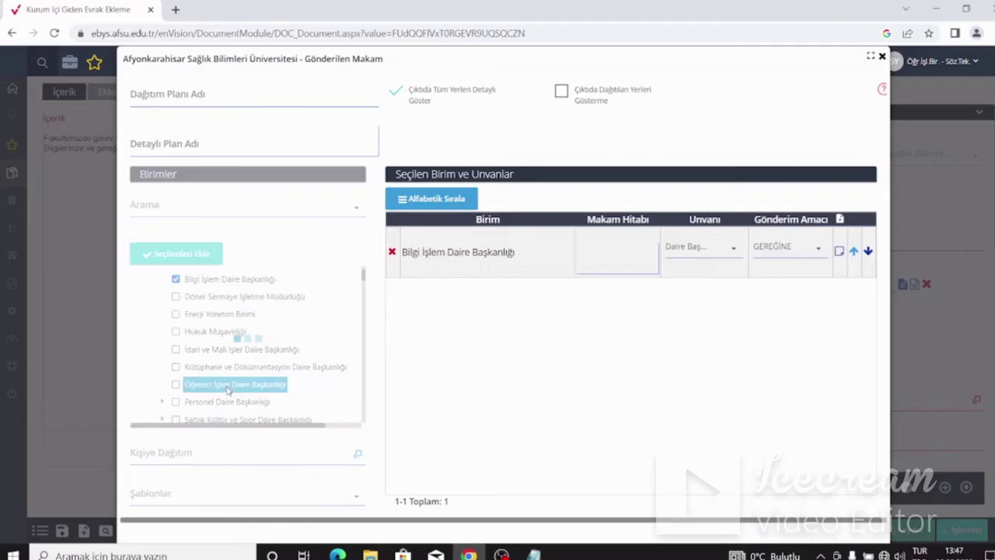
click(232, 402)
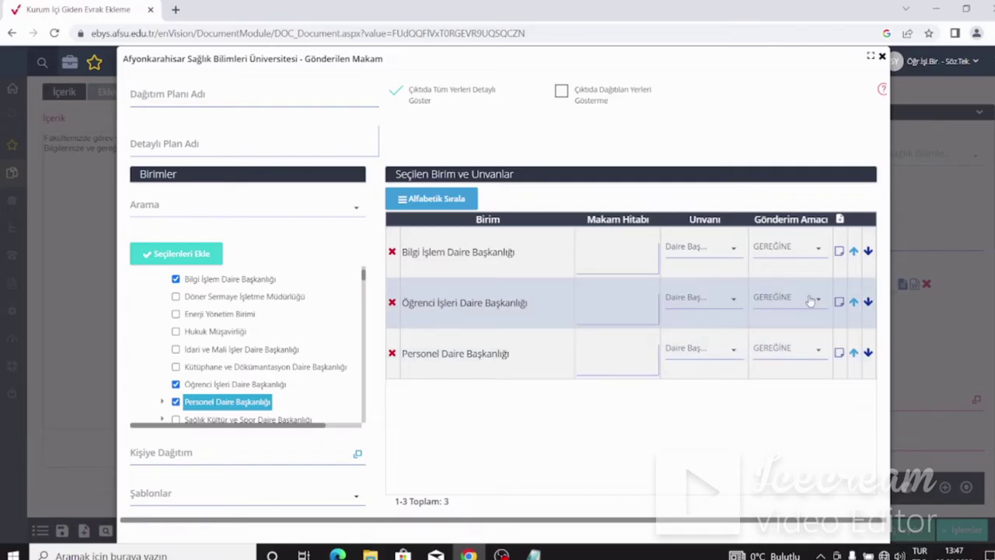
Set the Gönderim Amacı of Öğrenci İşleri and Personel Daire Başkanlığı to BİLGİSİNE.
click(812, 300)
click(780, 341)
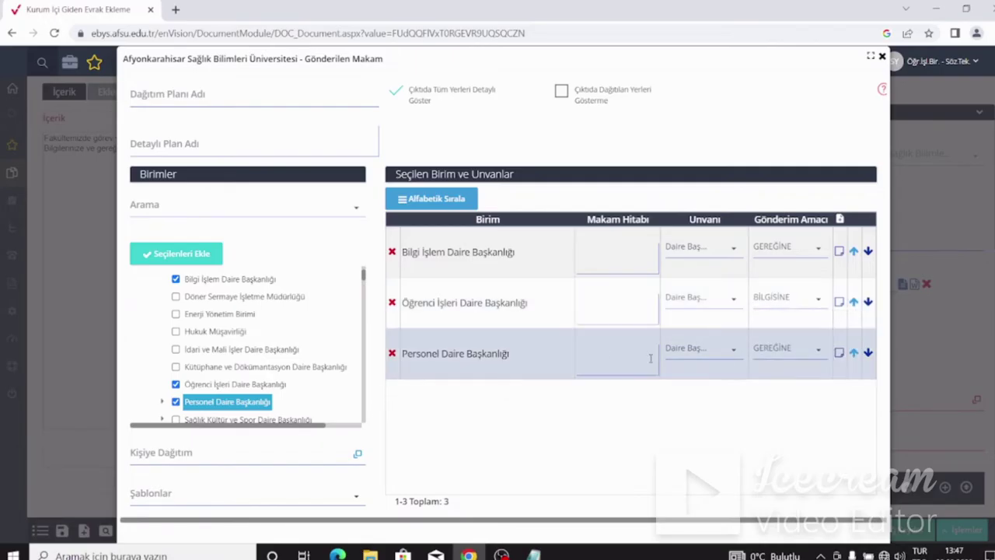
click(774, 351)
click(778, 395)
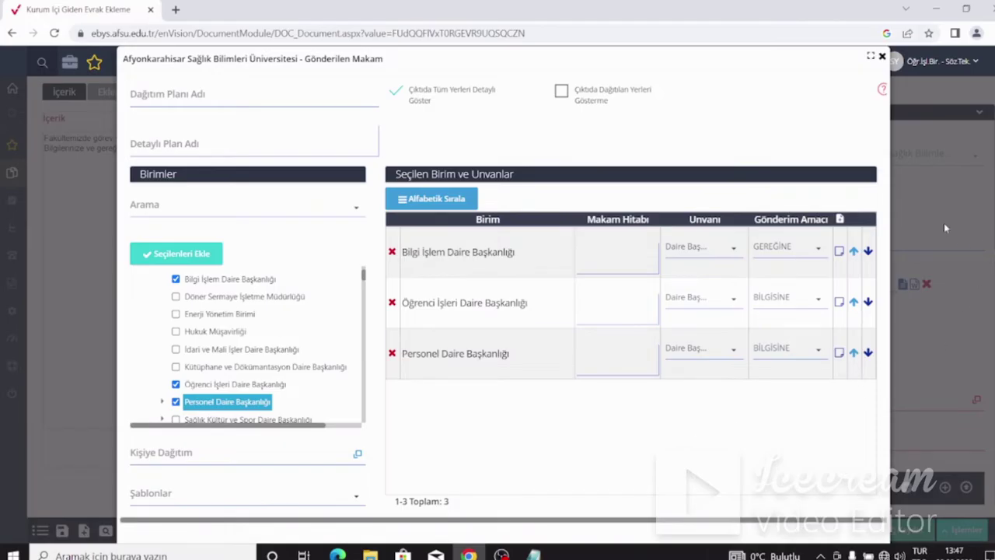
Save the recipient selection as a template named dağıtımplsnıörnek and close the Gönderilen Makam dialog.
scroll(944, 228, down, 1)
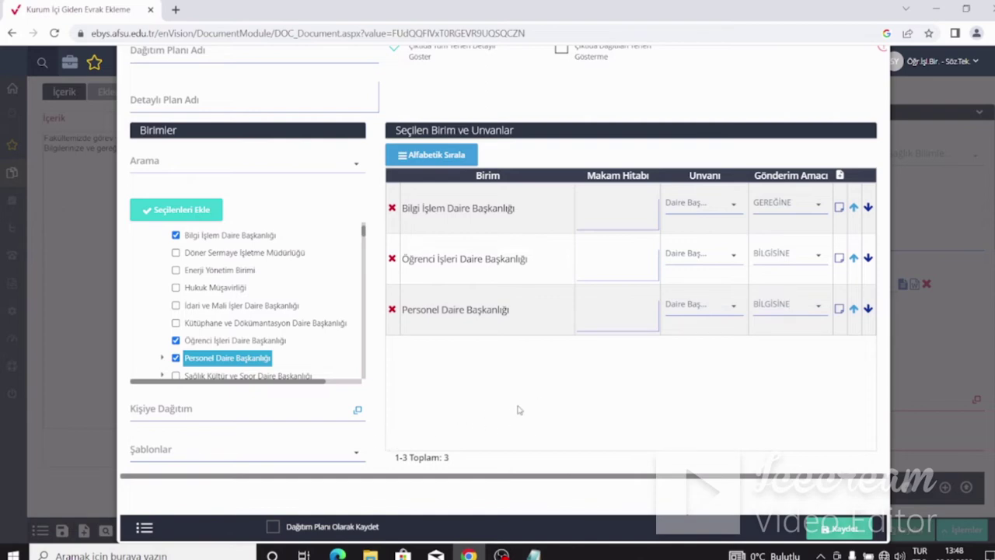
click(144, 530)
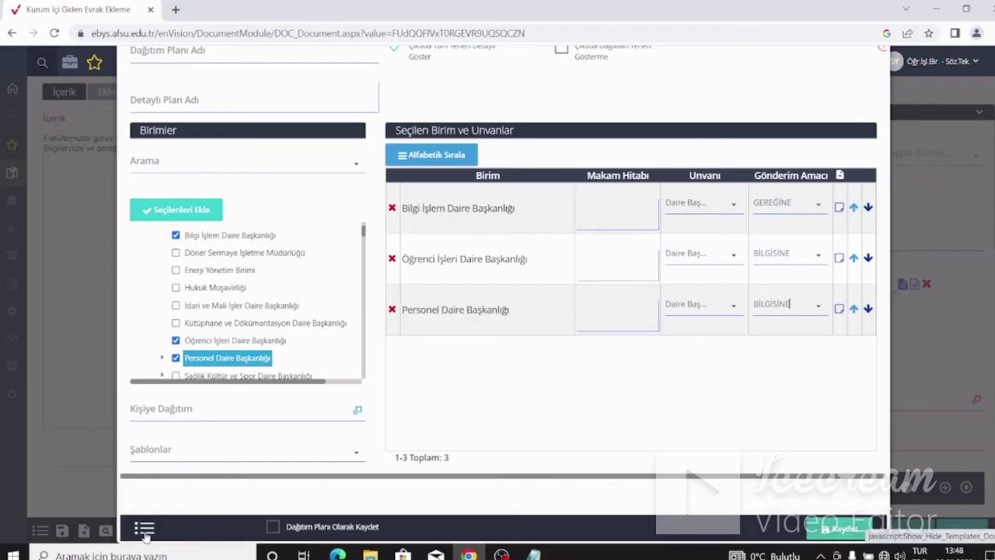
click(403, 501)
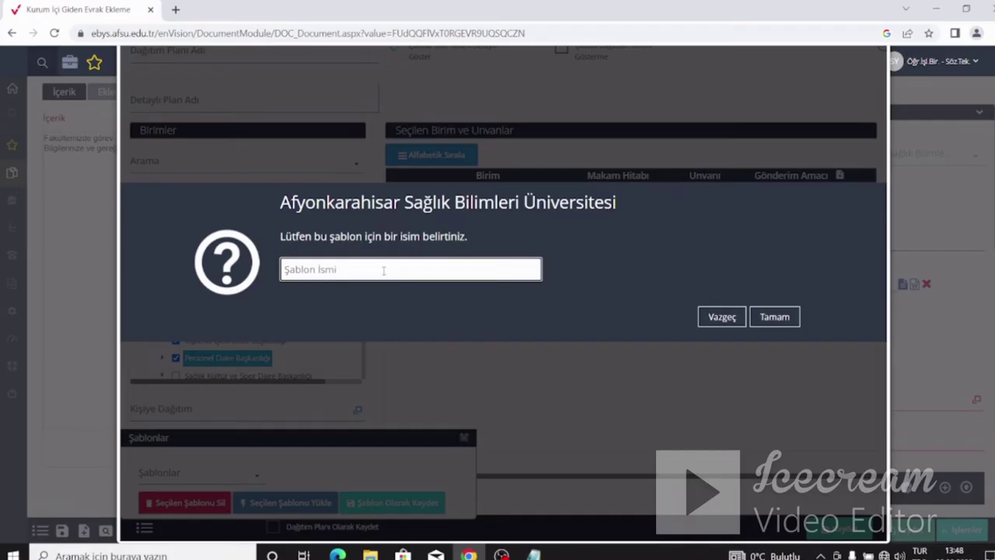
text(dağıtımplsnıörn)
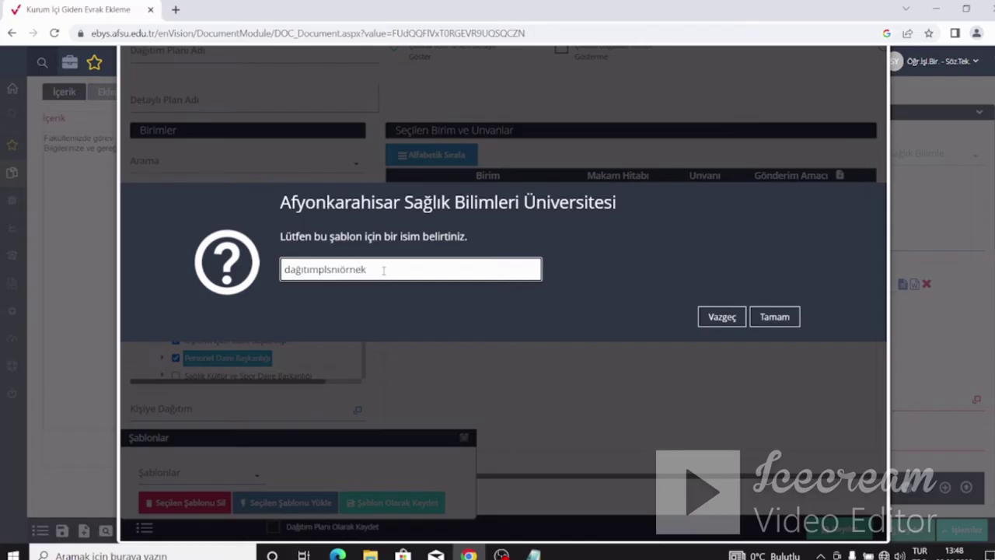
text(ek)
key(ctrl+a)
click(793, 317)
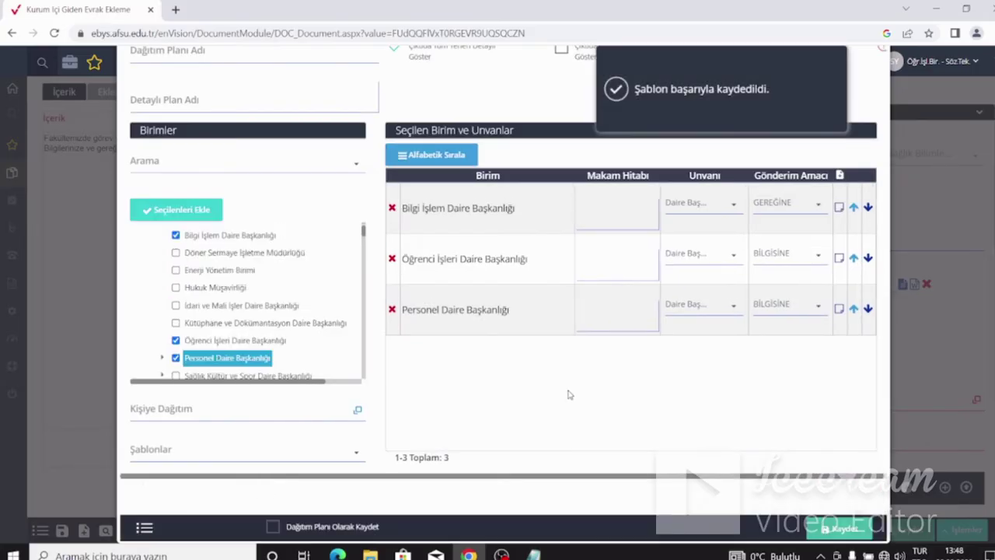
scroll(750, 377, up, 1)
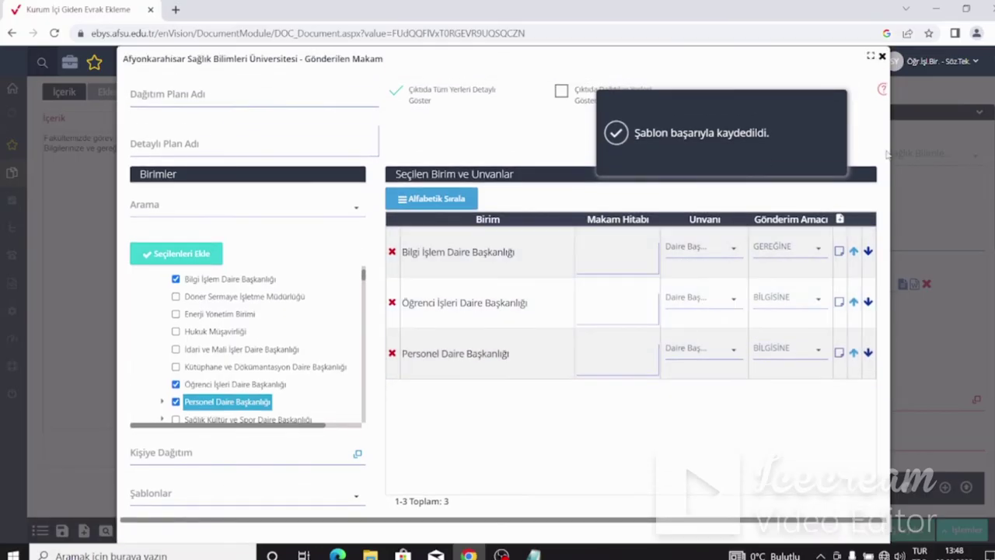
click(882, 56)
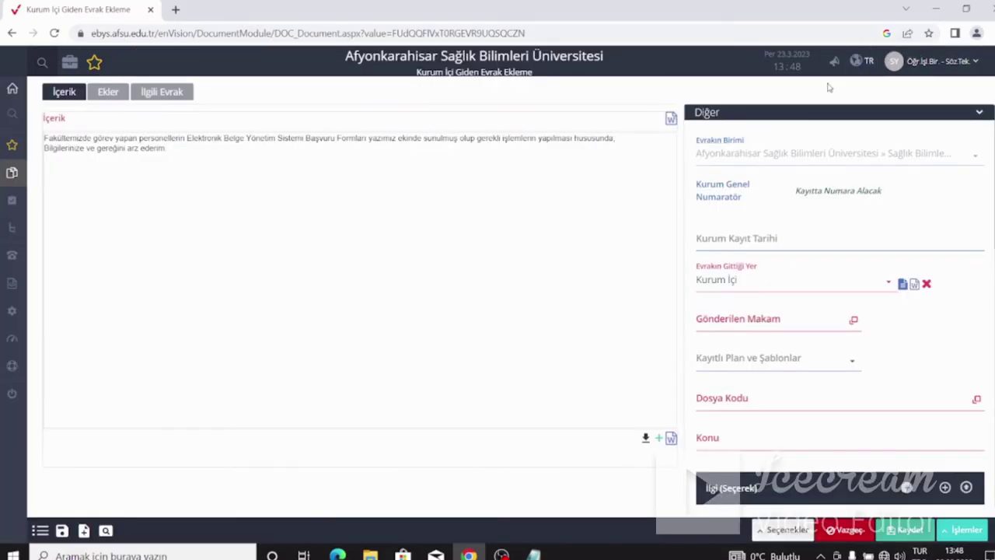
Reopen Gönderilen Makam, load the dağıtımplsnıörnek template and save its units as the document's recipients.
click(853, 319)
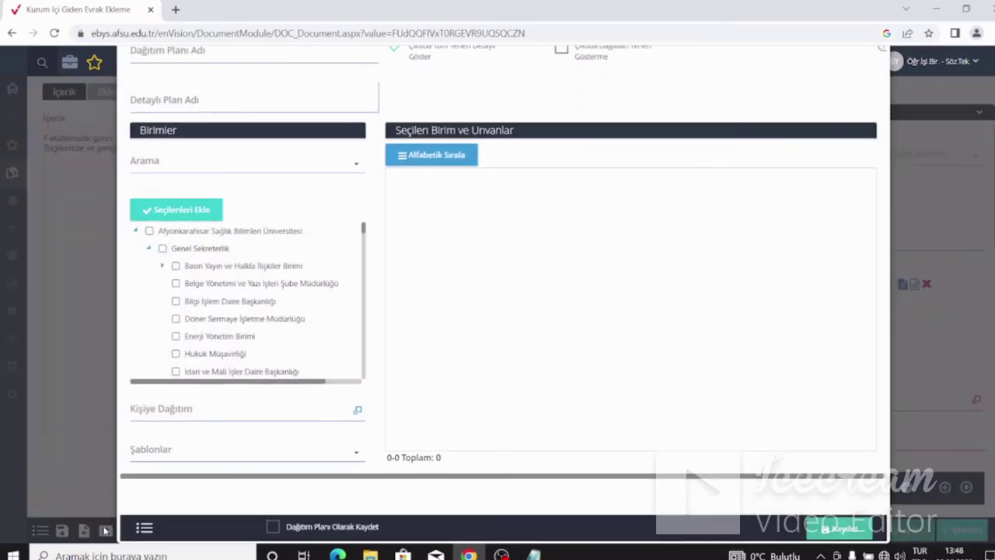
click(146, 530)
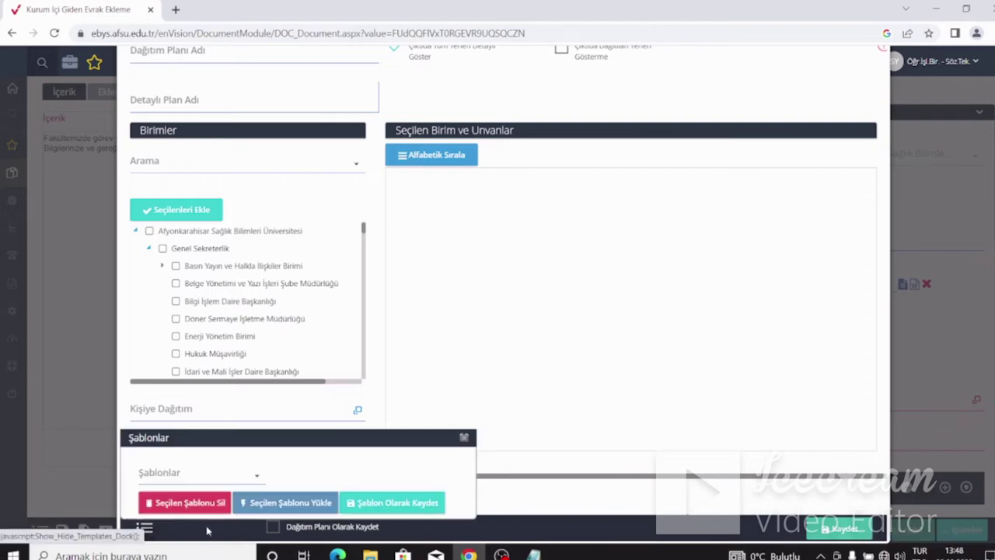
click(245, 476)
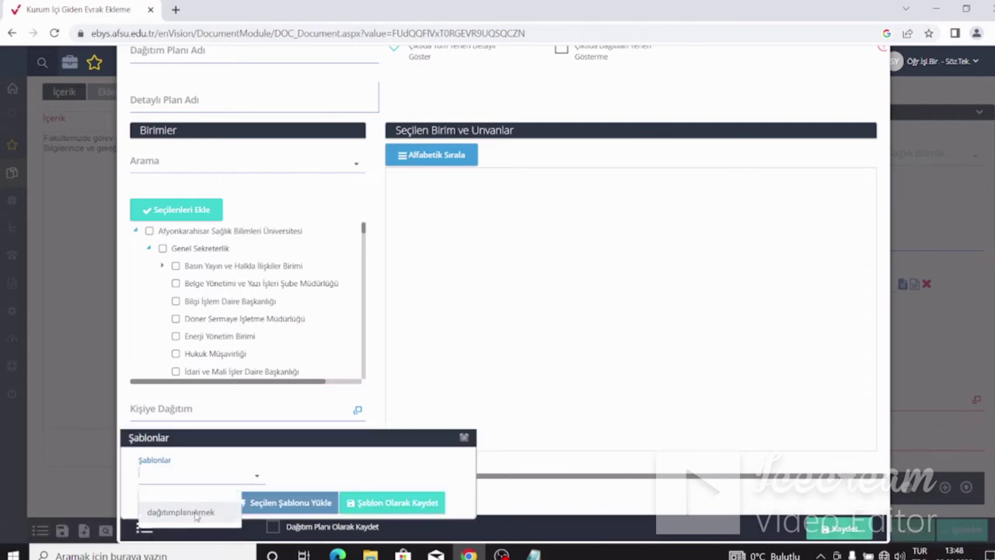
click(195, 510)
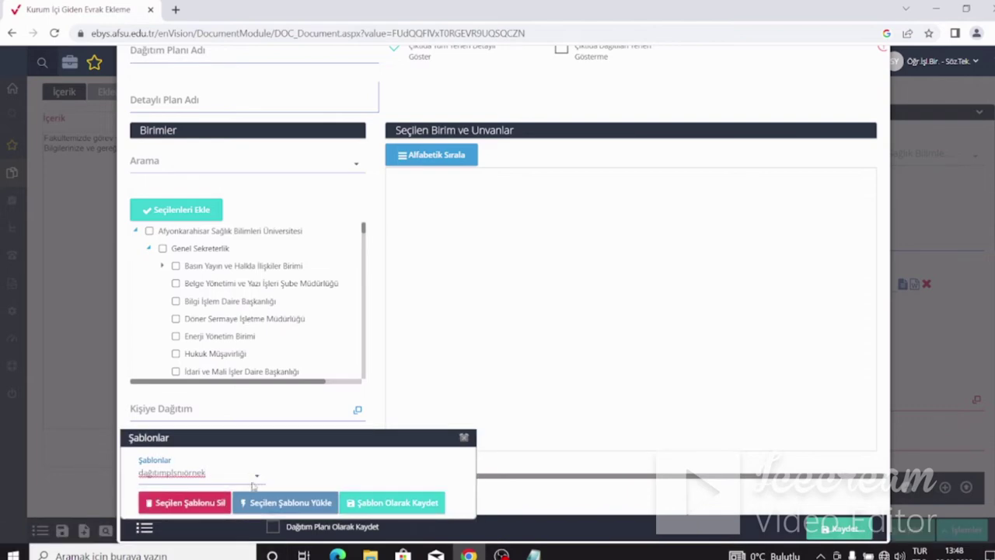
click(282, 507)
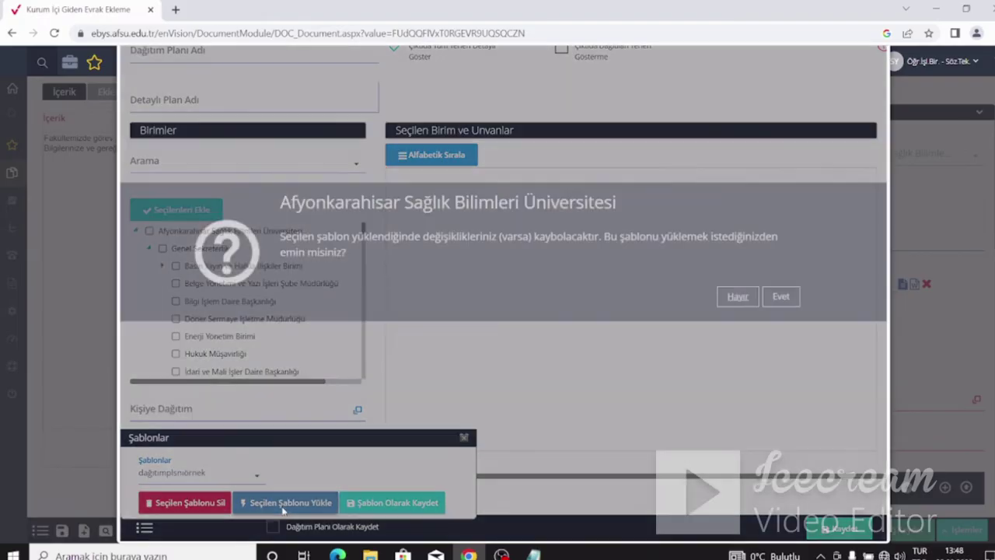
click(782, 298)
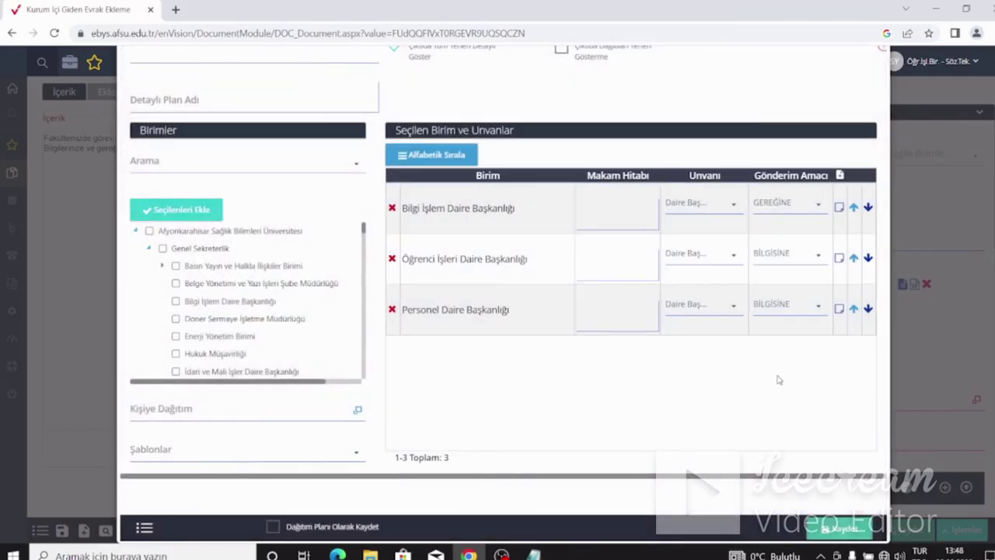
click(832, 531)
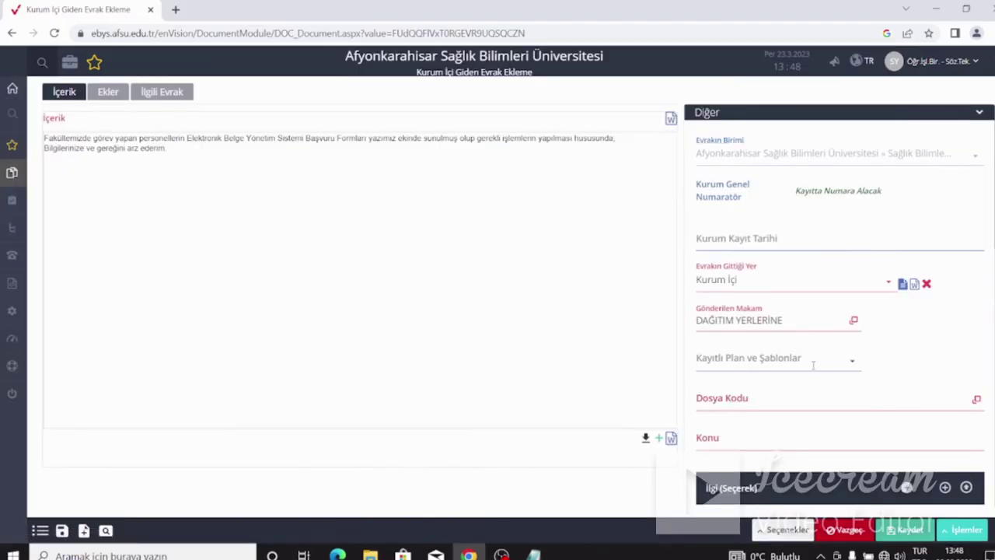
Search the file codes for "posta" and assign 710.04 E-Posta İşlemleri as the Dosya Kodu.
click(977, 398)
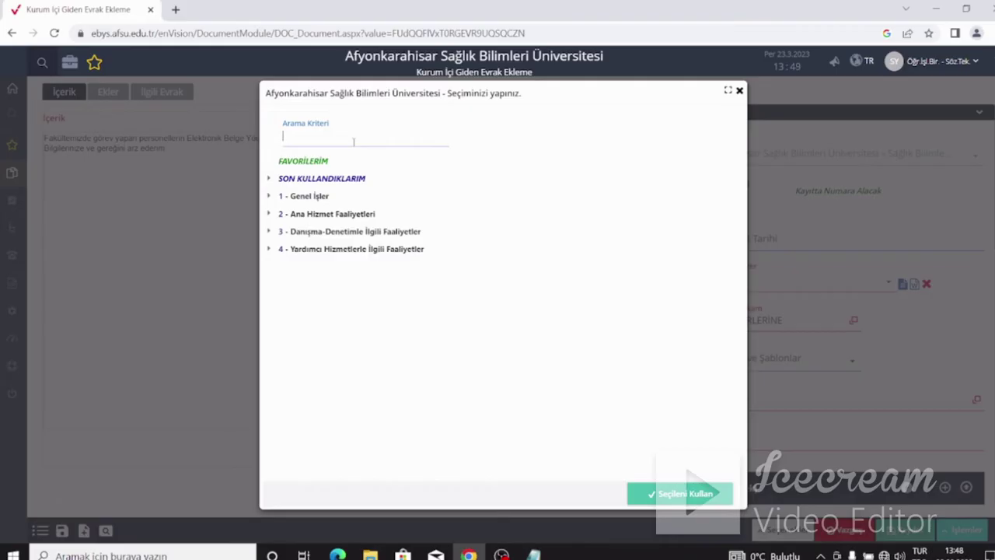
text(posta)
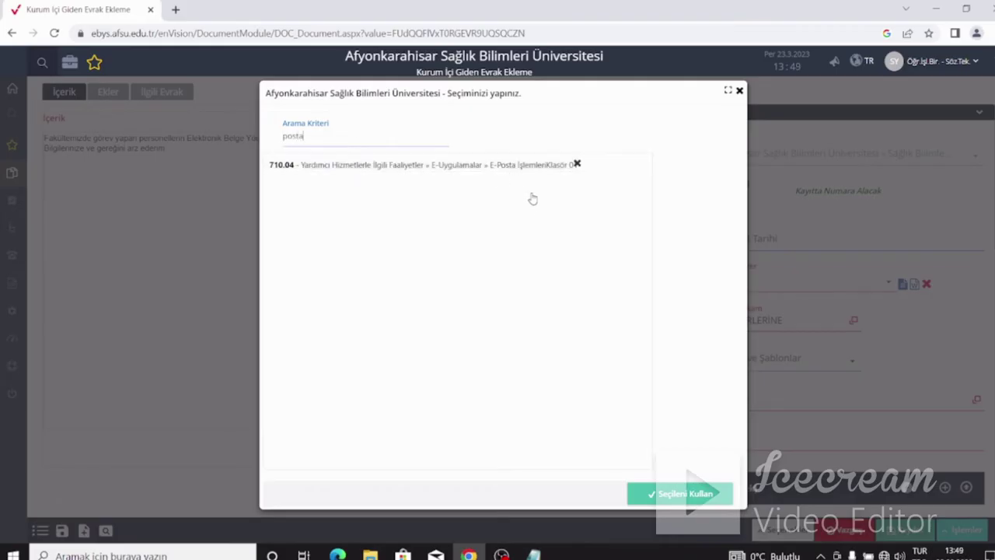
double_click(272, 169)
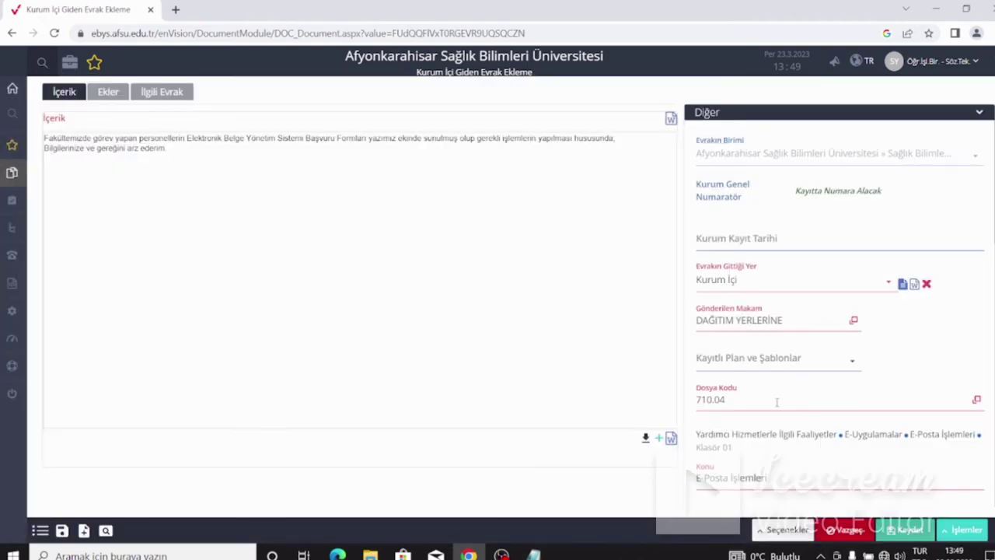
Open the Paraflayacak Kullanıcılar selection and select the Sözleşmeli Tekniker, followed by the Bilgisayar İşletmeni, of Öğrenci İşleri Birimi.
scroll(793, 440, down, 2)
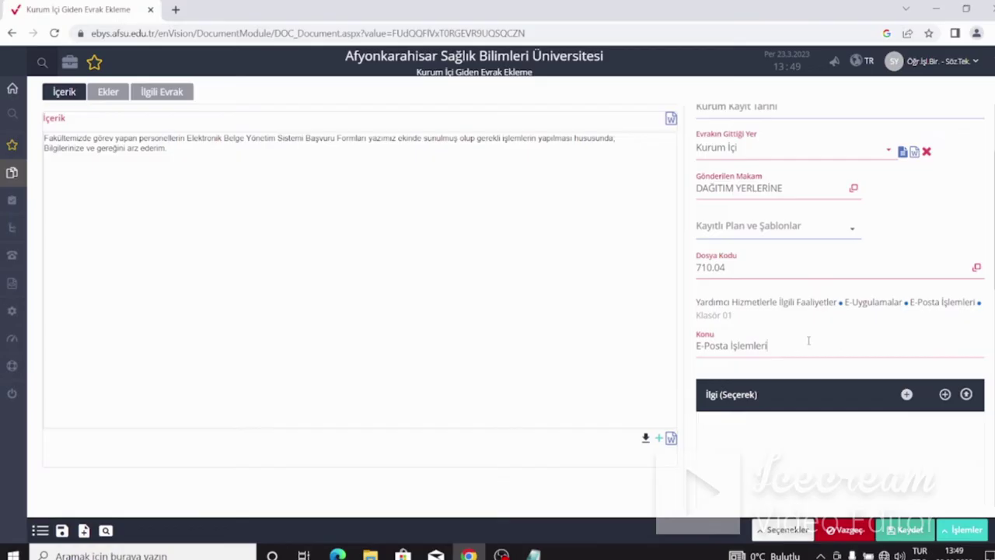
scroll(808, 342, down, 8)
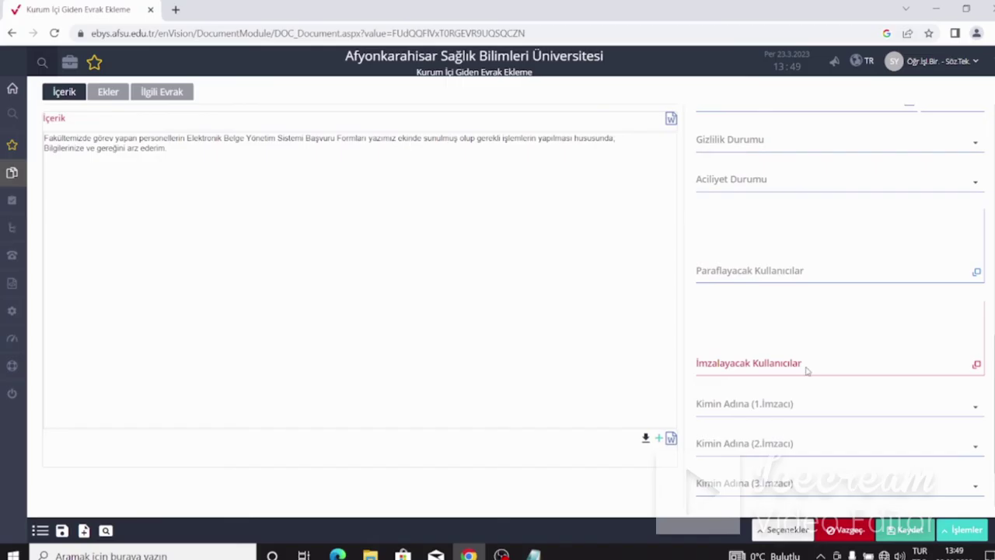
click(976, 272)
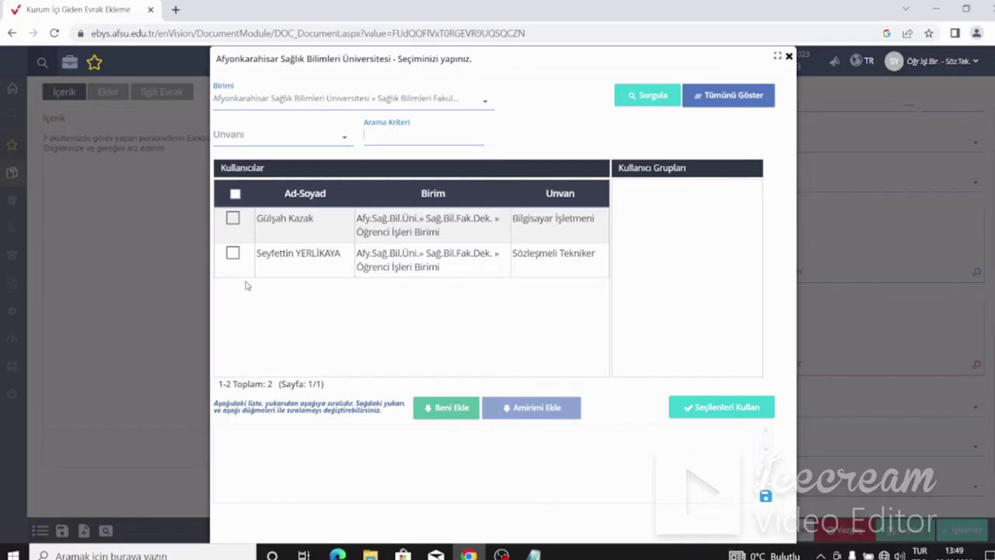
click(231, 257)
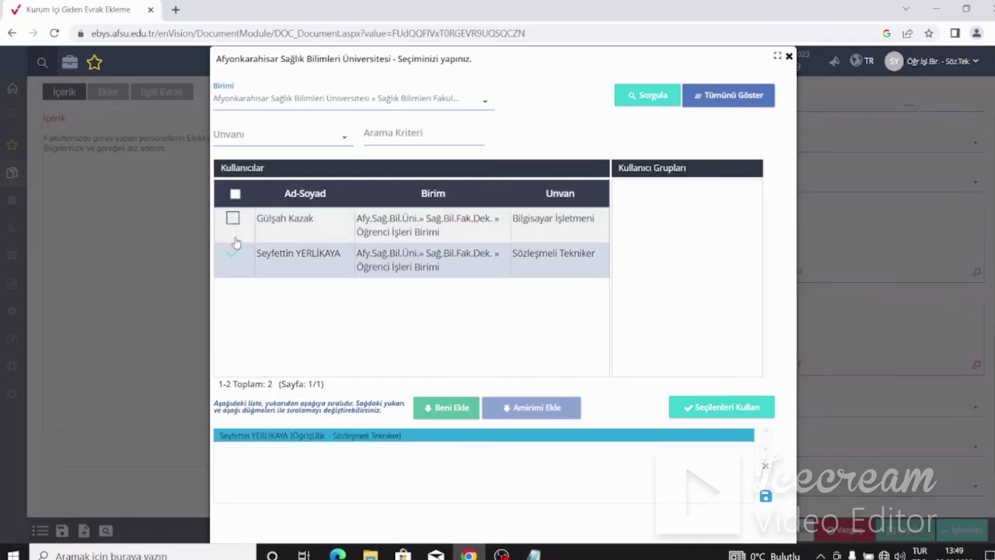
click(233, 218)
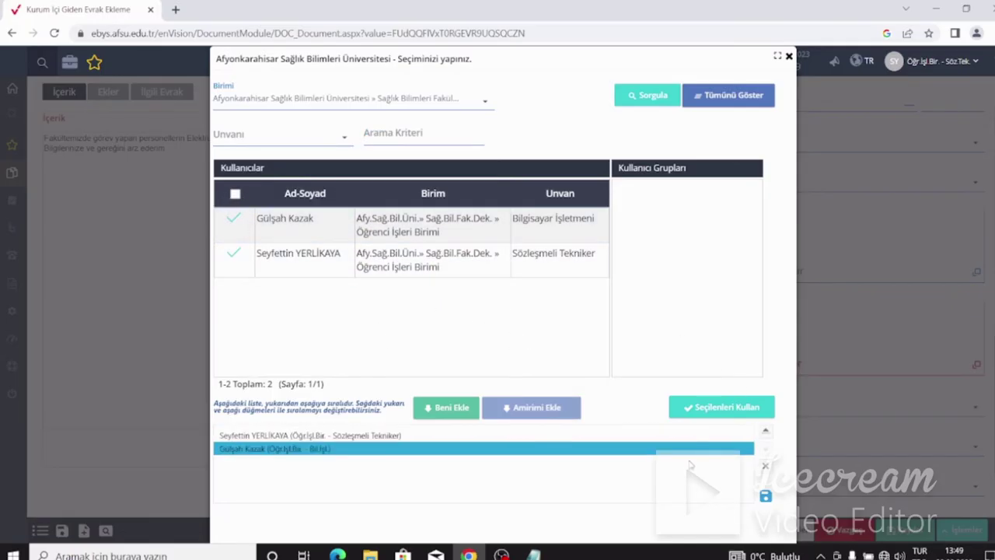
Save the two selected users as a user group named örnek.
click(766, 497)
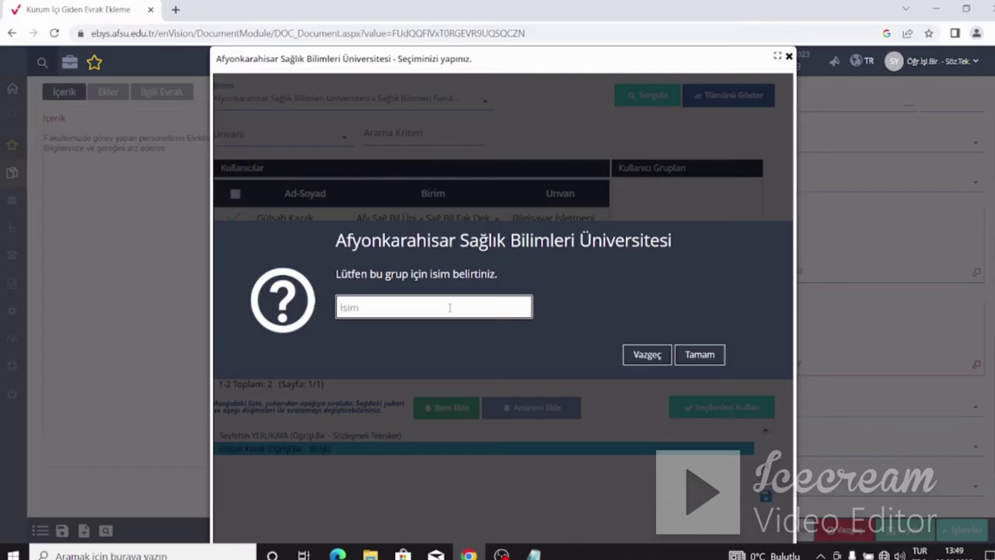
text(örnek)
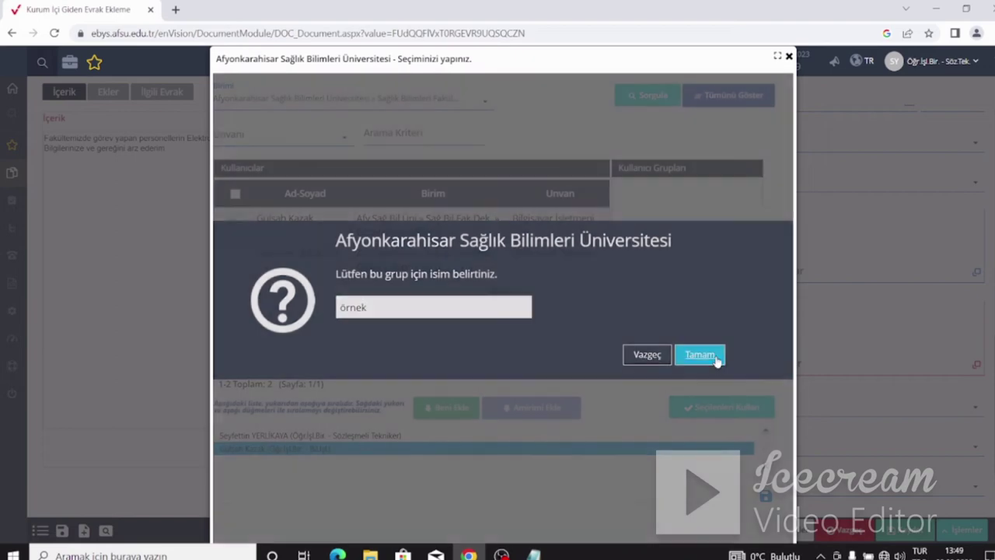
click(713, 355)
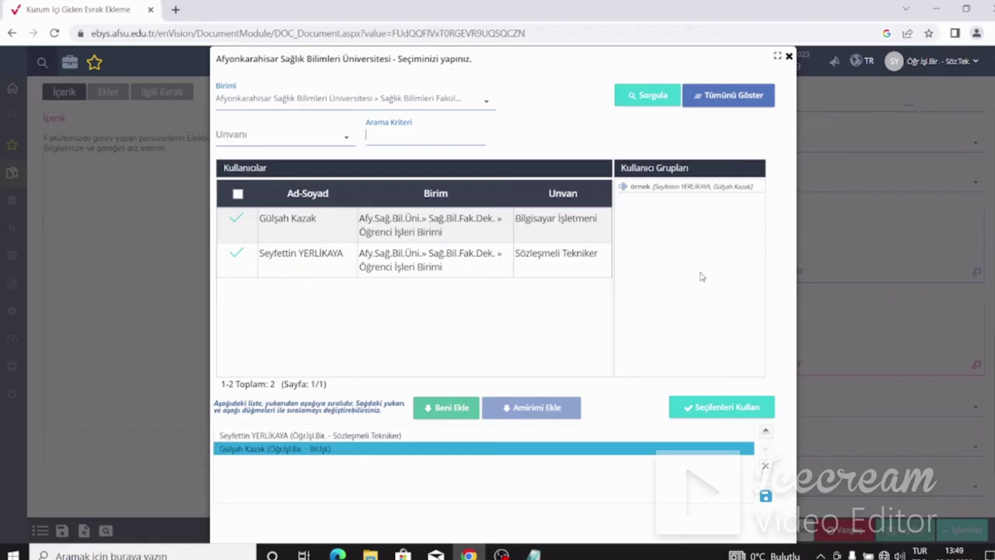
Add the saved örnek group to the selection list and use the selected entries as Paraflayacak Kullanıcılar.
click(623, 186)
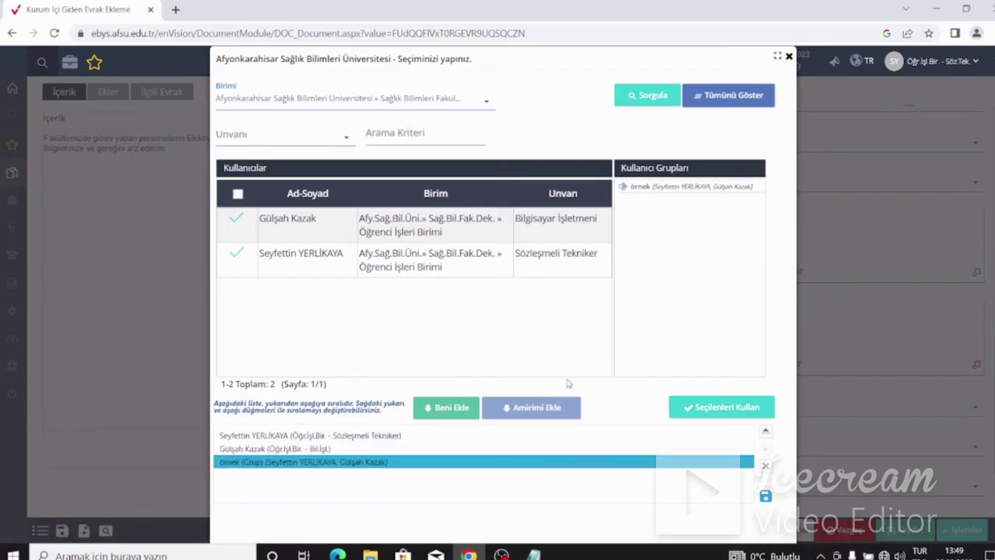
scroll(765, 470, down, 1)
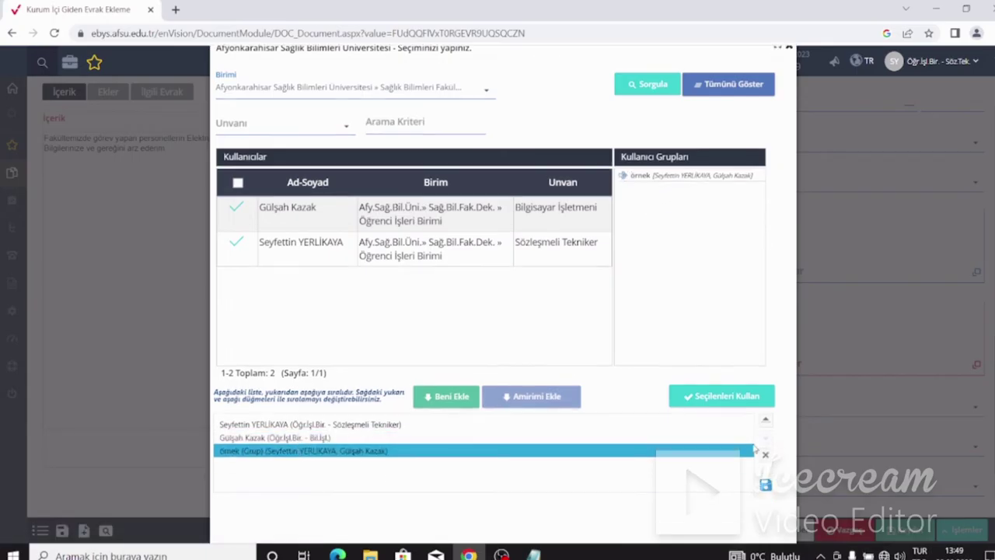
scroll(779, 346, up, 1)
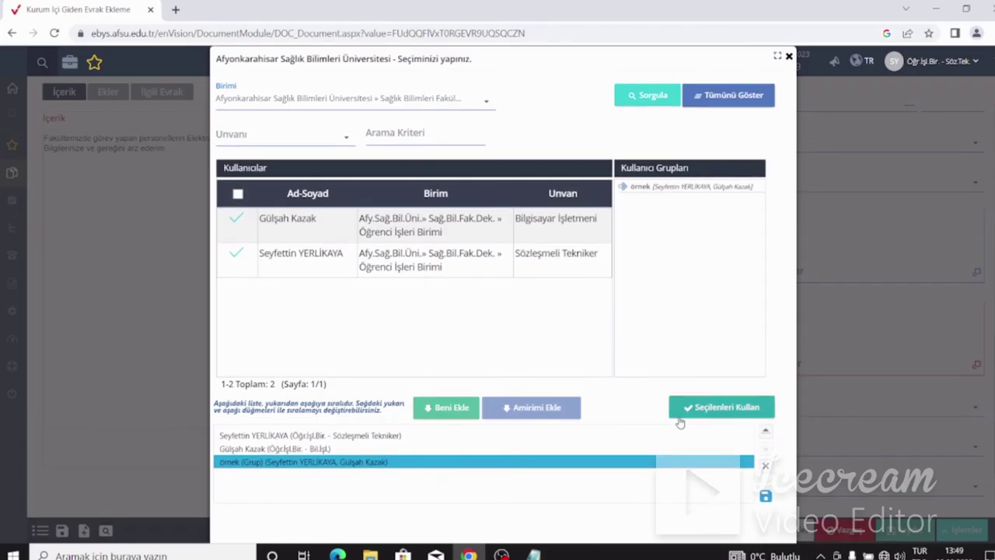
click(722, 407)
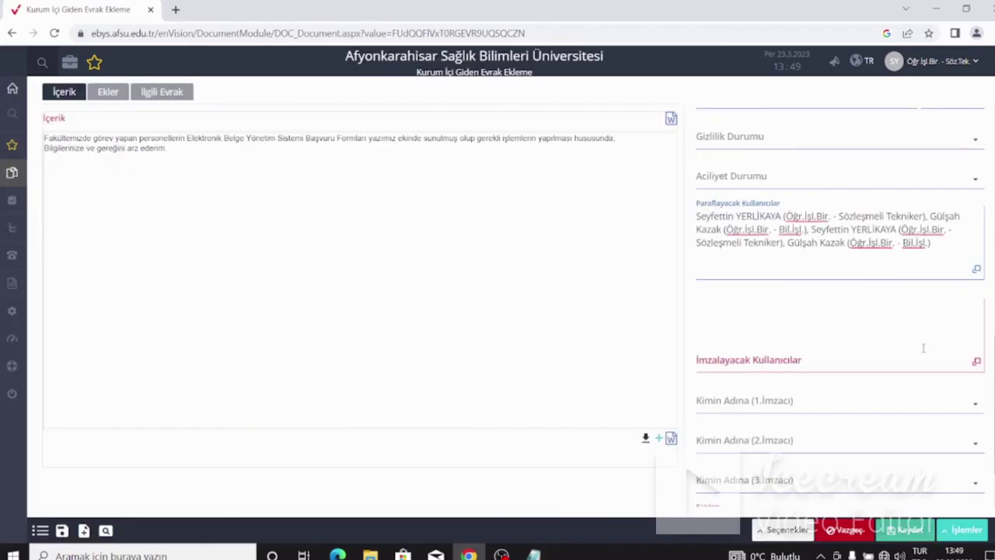
View the user groups offered for İmzalayacak Kullanıcılar and close the selection dialog without choosing a signer.
click(976, 300)
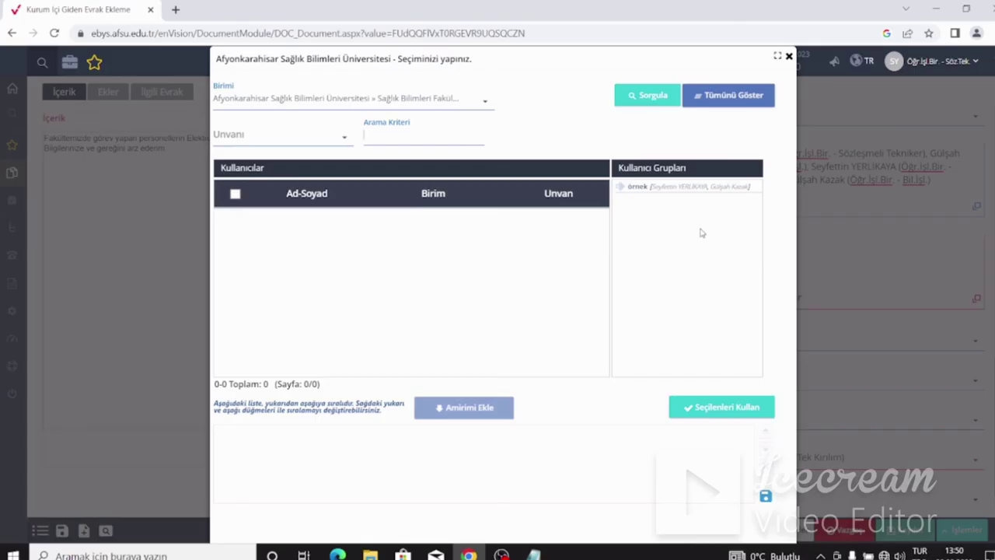
click(788, 56)
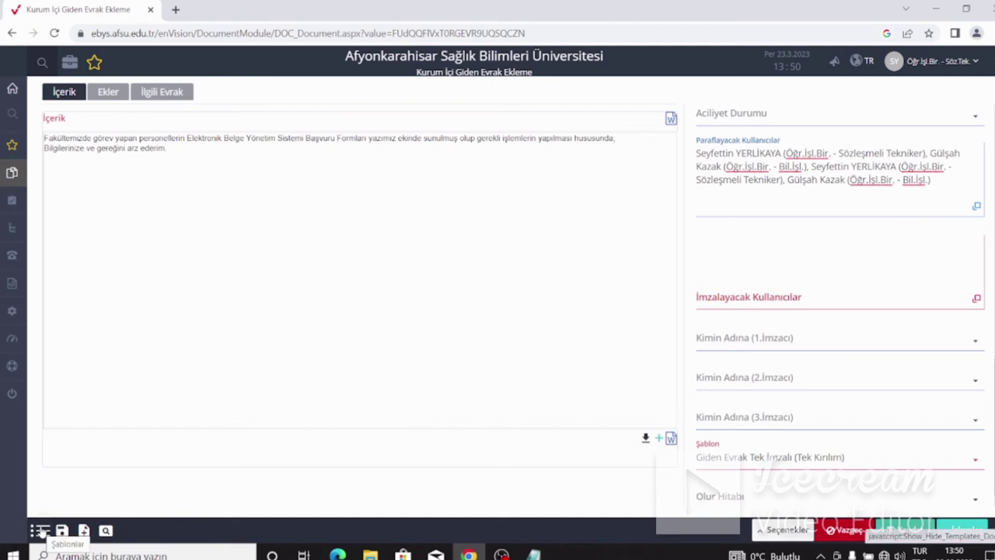
Save the document's current content and metadata as an Üstveri Şablonu named yazışablonuörnek.
click(40, 530)
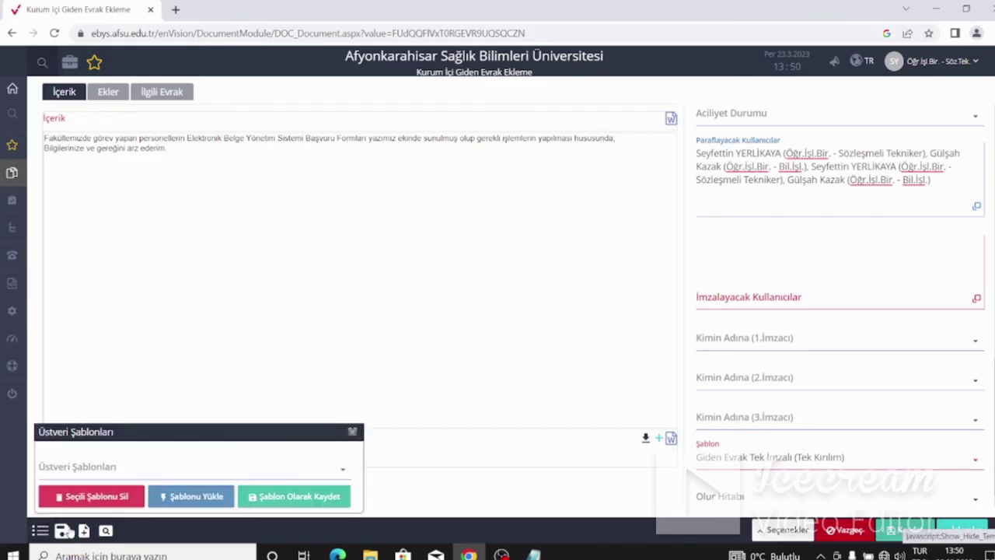
click(311, 504)
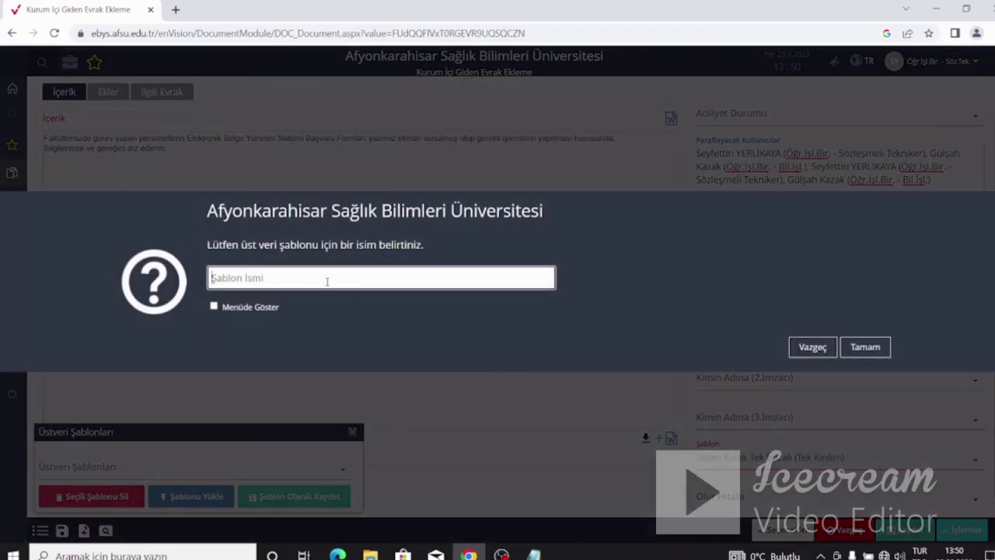
text(yazışablonuörnek)
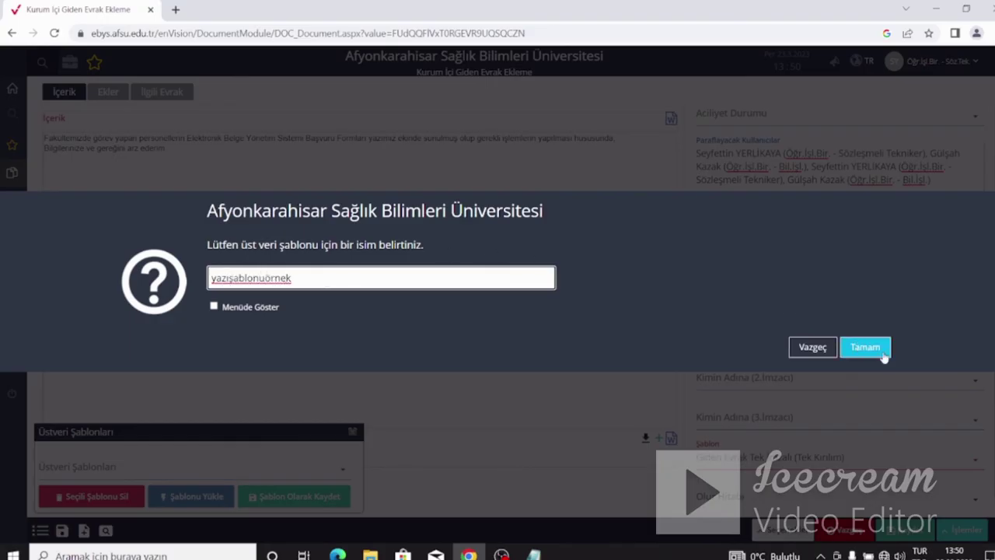
click(852, 348)
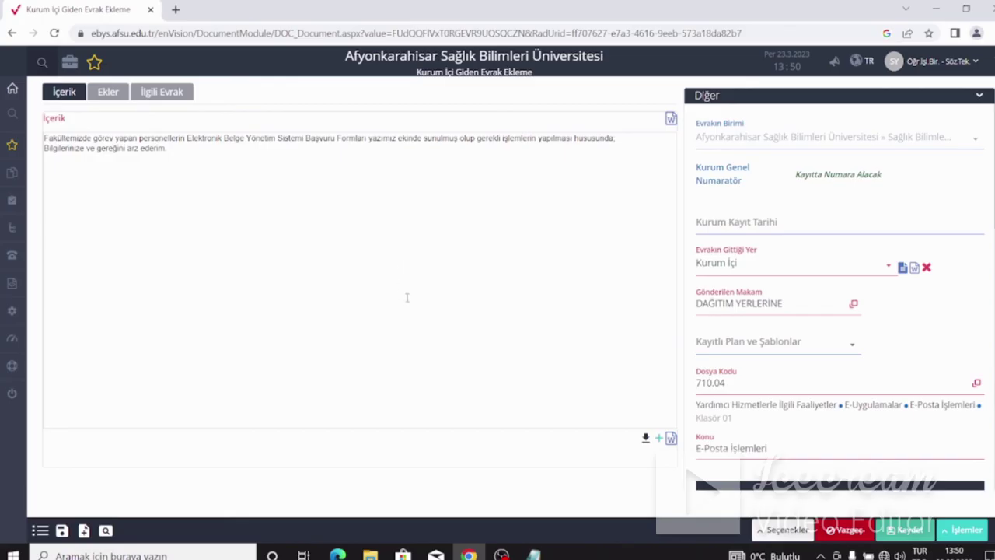
Return to the home page and start a new blank Kurum İçi Giden Evrak.
mouse_move(18, 90)
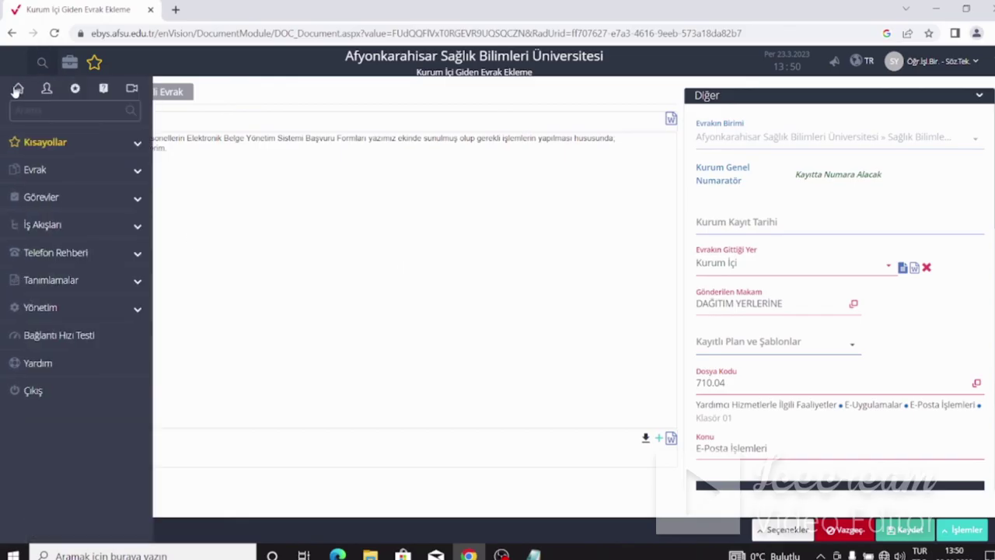
click(18, 90)
click(77, 175)
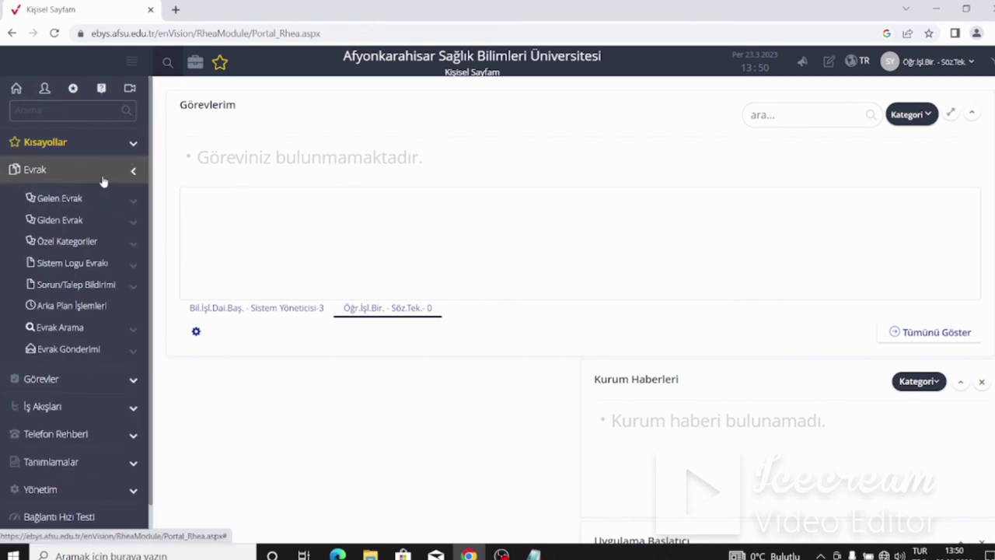
click(89, 222)
click(92, 266)
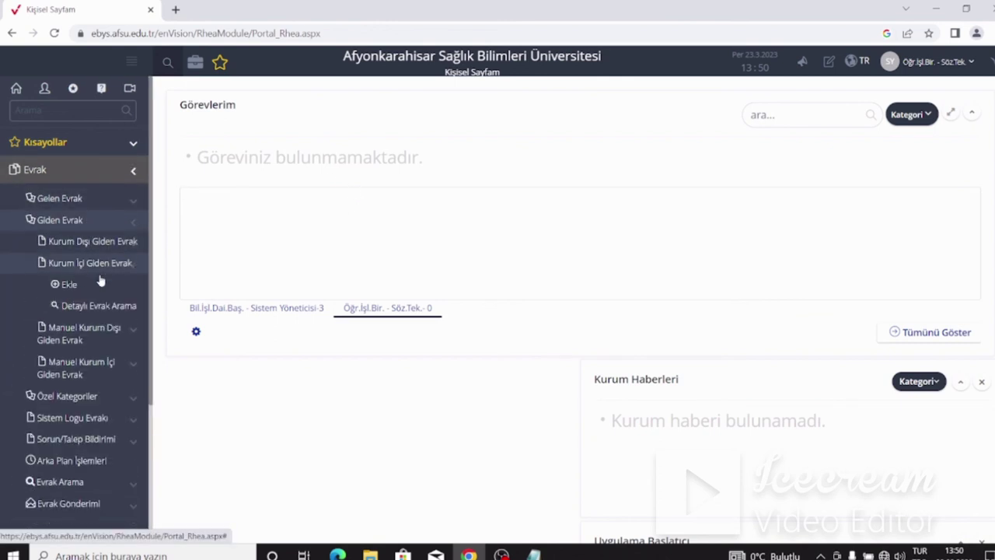
click(83, 292)
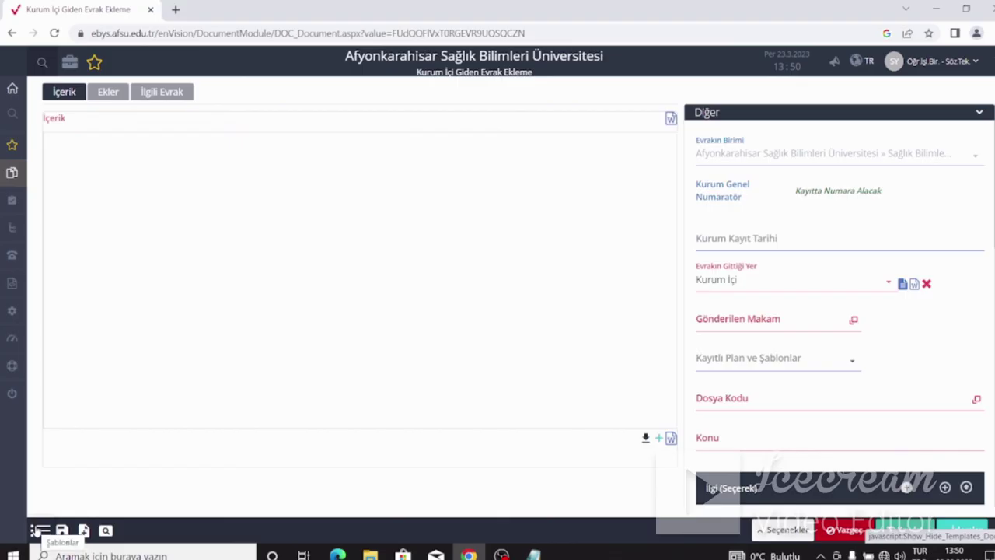
Load the yazışablonuörnek metadata template into the new document and confirm overwriting any changes.
click(36, 531)
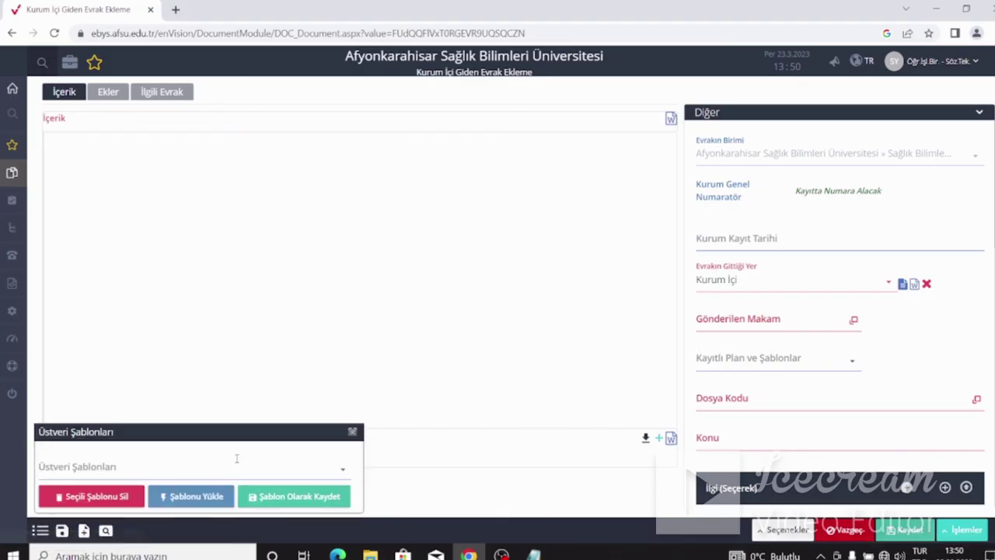
click(343, 470)
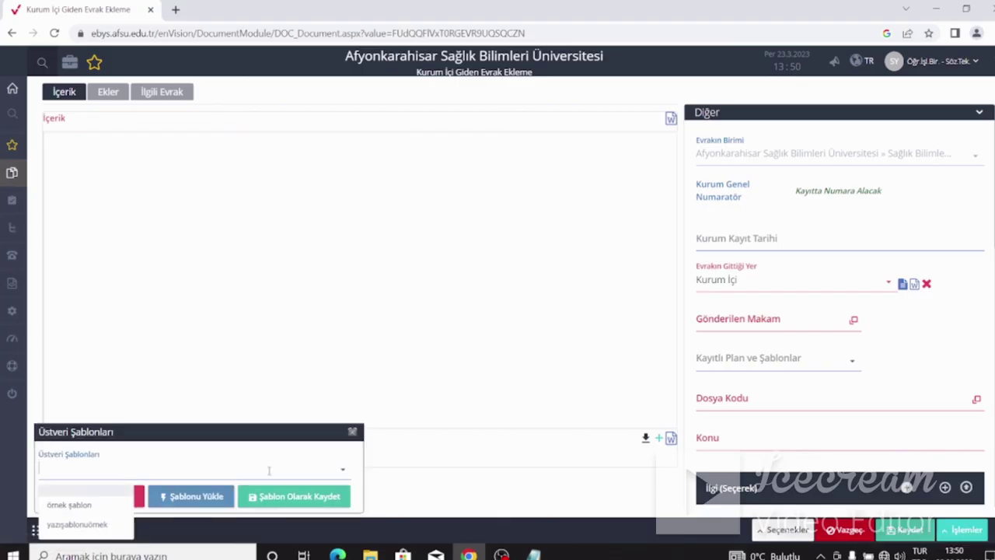
click(86, 529)
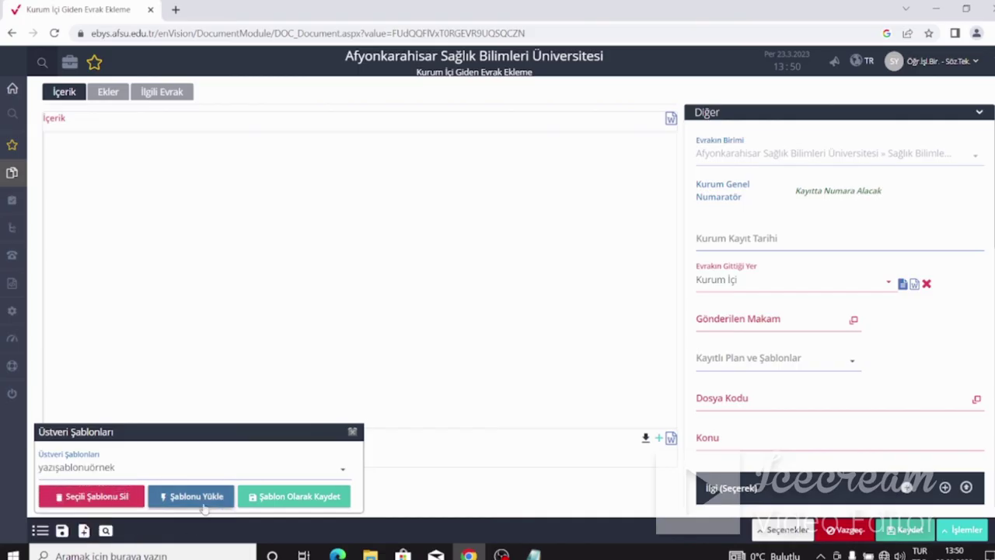
click(200, 502)
click(872, 319)
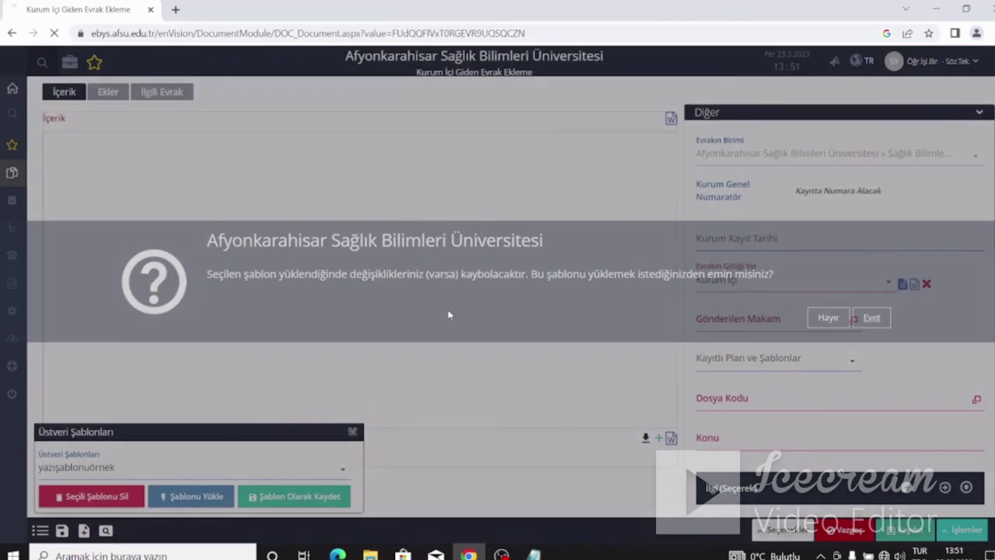